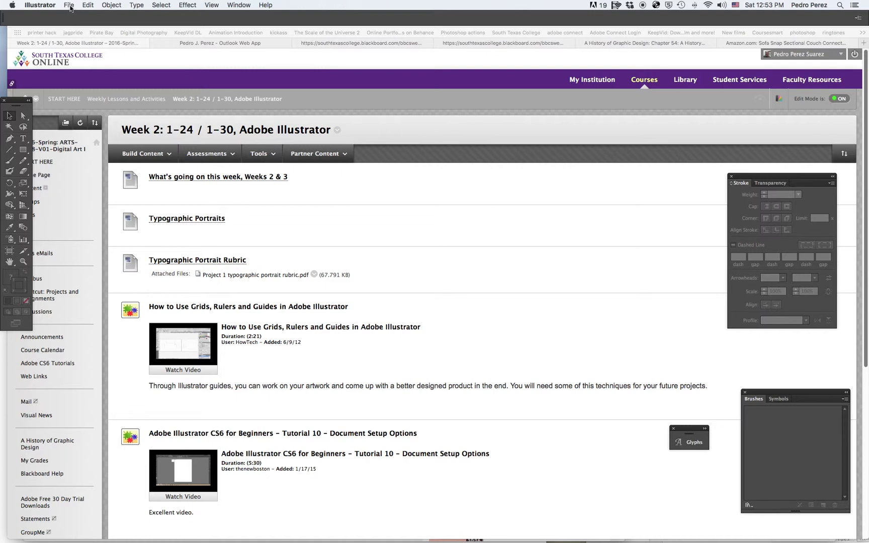
Create a new single-artboard document, 6 in wide by 6 in high, in RGB at 72 ppi
left_click(70, 7)
left_click(75, 15)
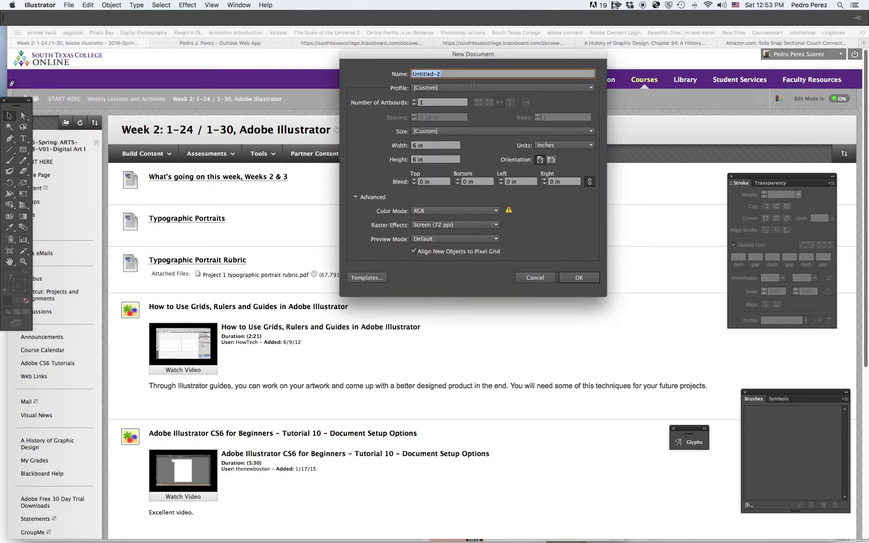
left_click_drag(401, 56, 361, 63)
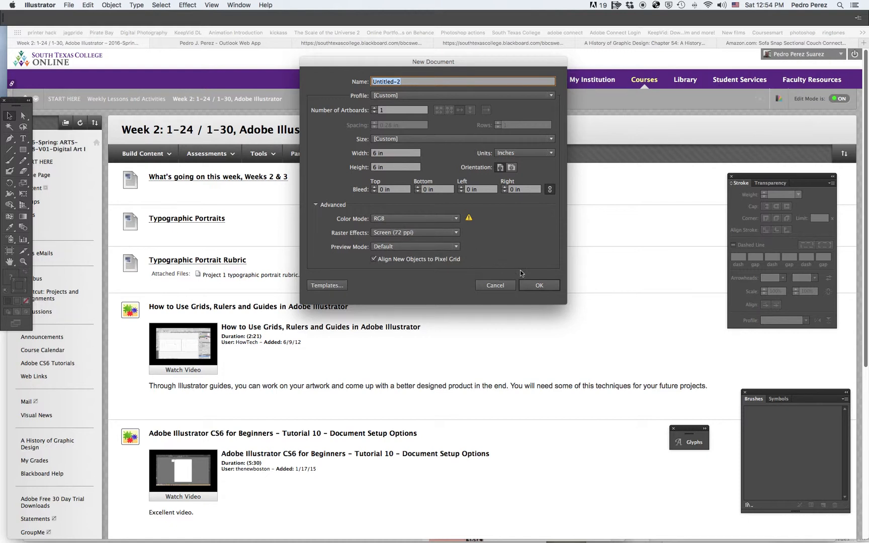
left_click(544, 286)
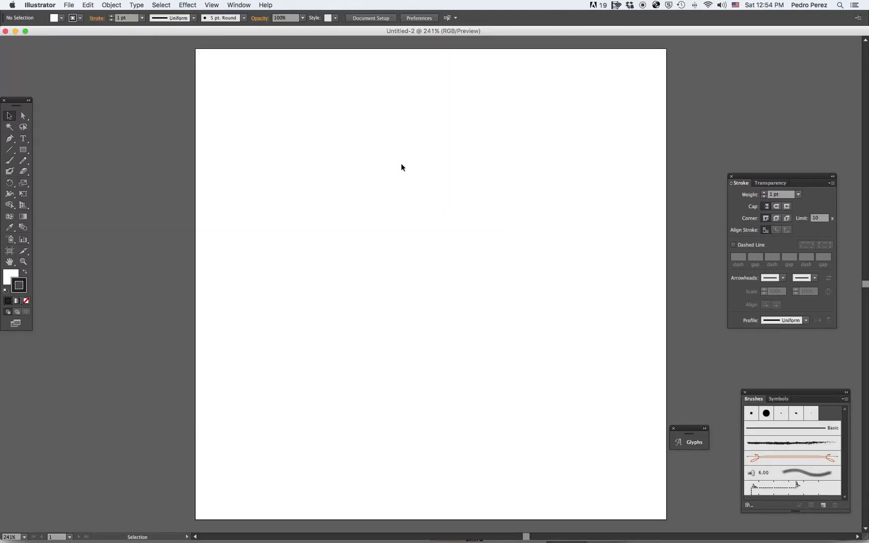
Move the Tools panel closer to the artboard and check the list of available panels
left_click_drag(17, 101, 135, 90)
left_click(141, 105)
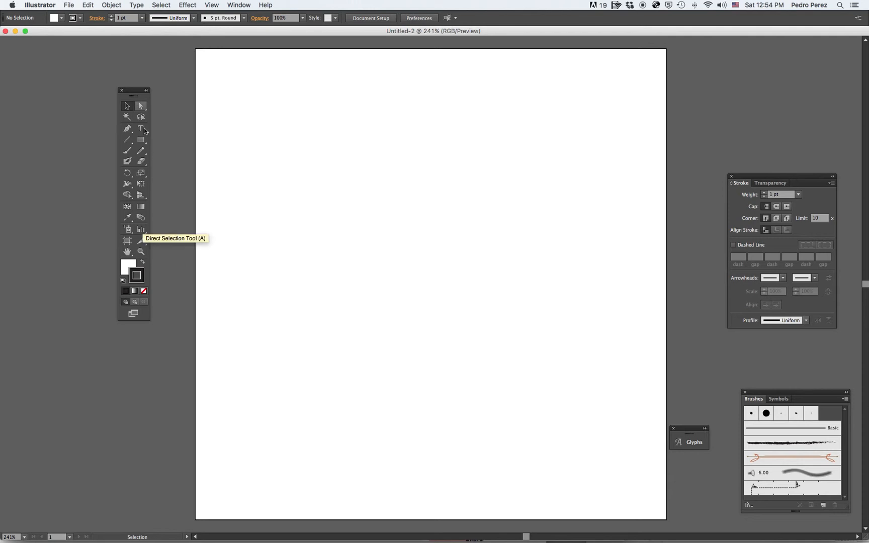
key("v")
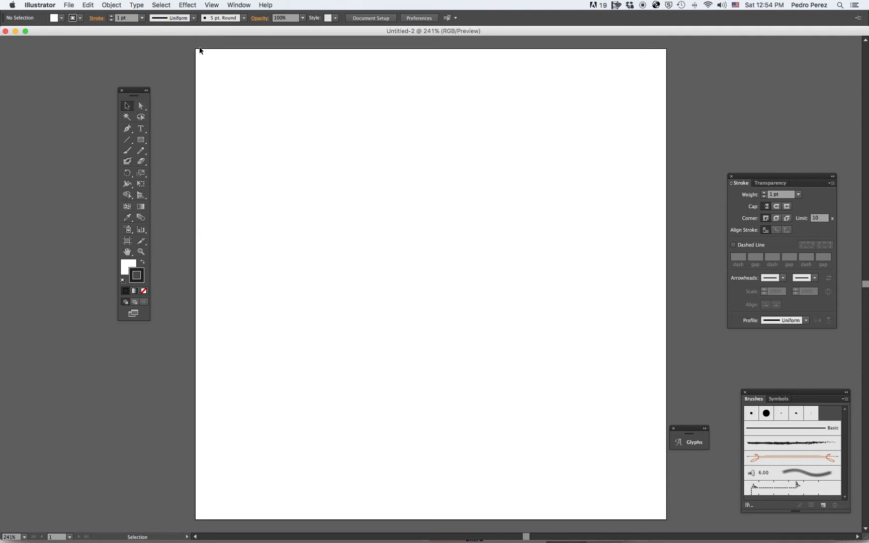
left_click(235, 5)
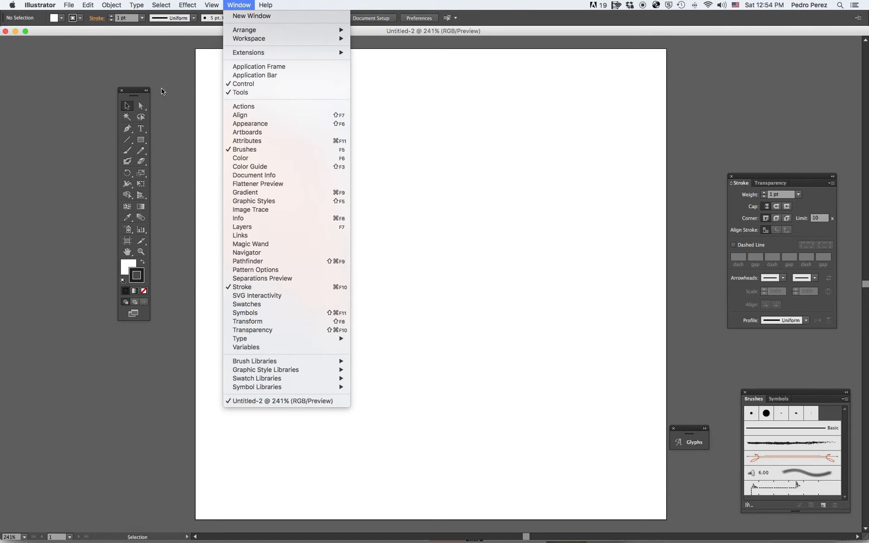
left_click(138, 94)
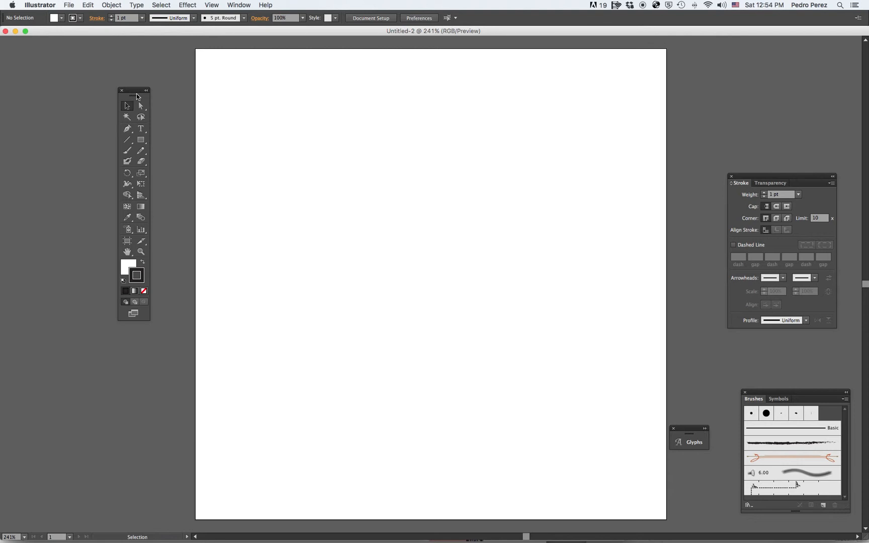
Add the point type "And start typing" near the artboard's upper-left corner and deselect it
left_click(141, 131)
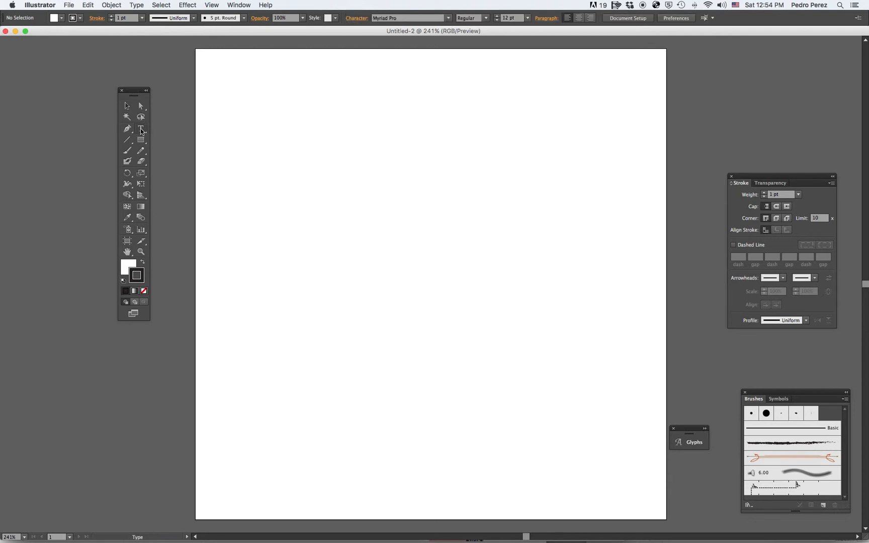
left_click(179, 128)
left_click(251, 107)
type("And start typing")
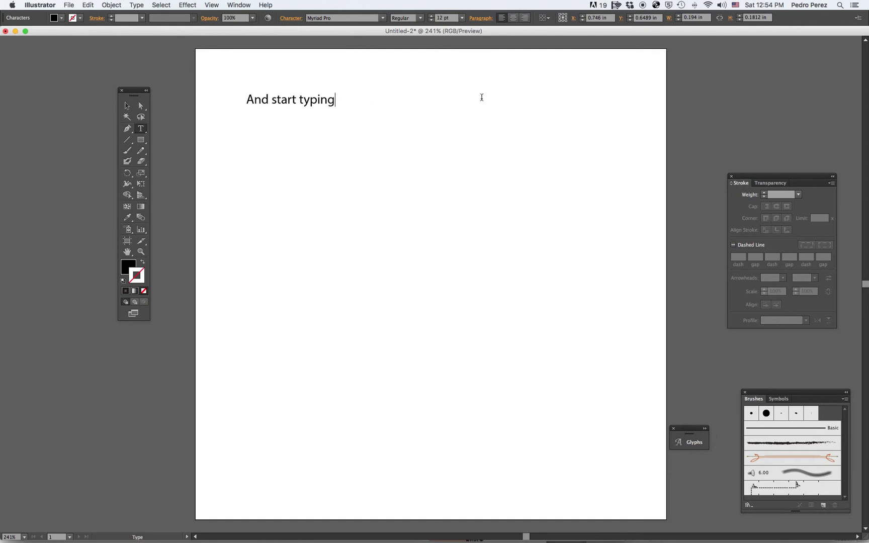
left_click(127, 106)
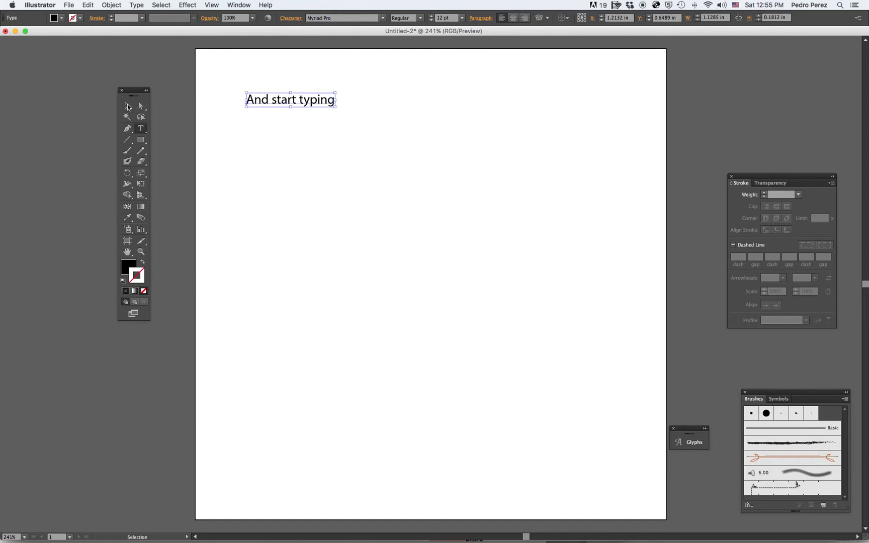
left_click(252, 132)
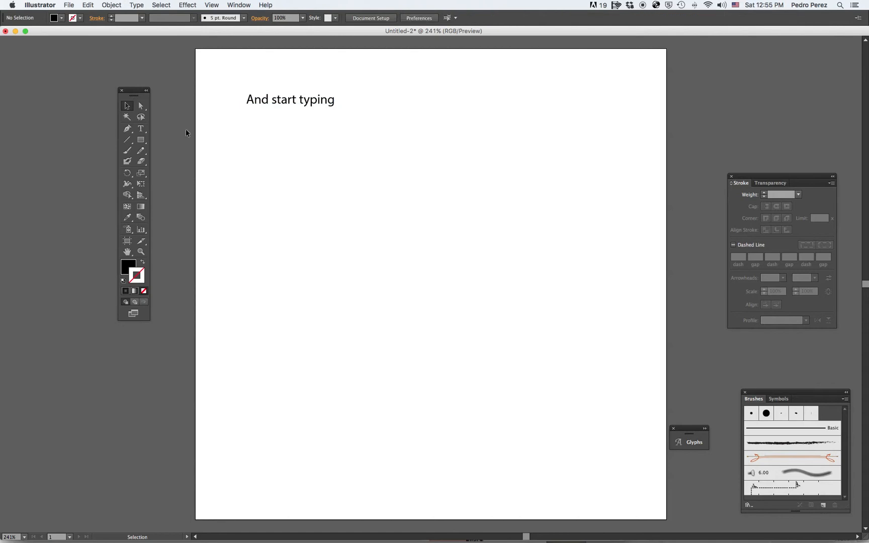
Create a text area about 1.8 by 1.4 in below the first line, reading "Now I can type in this area only. here I have more control of the text"
left_click(141, 130)
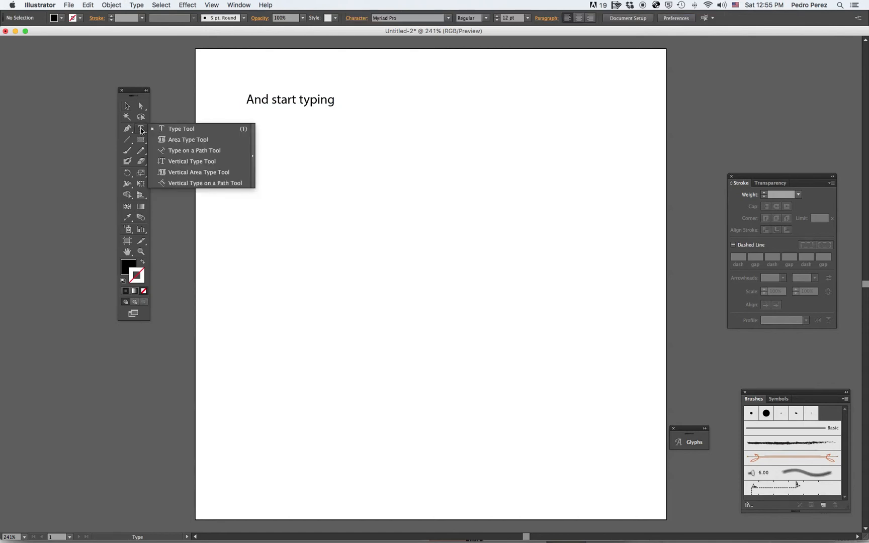
left_click_drag(236, 126, 376, 234)
type("Now I a")
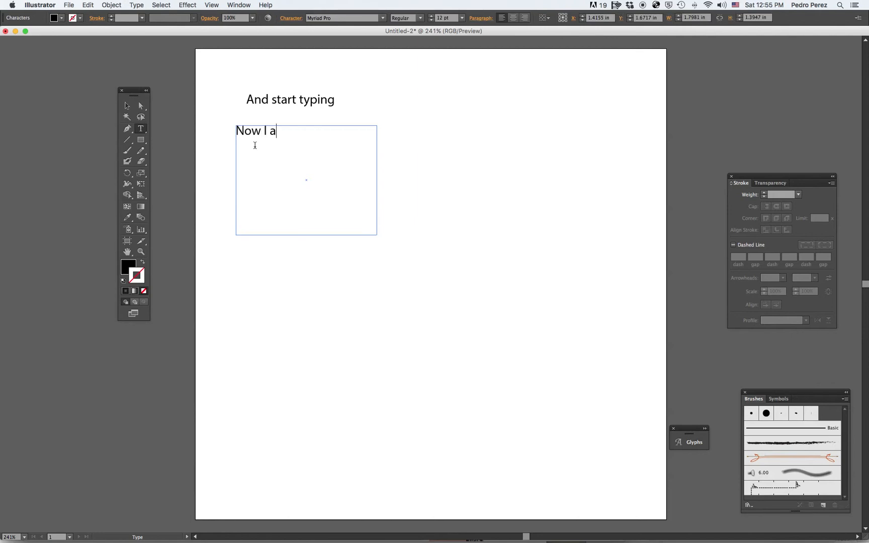
type("I ca")
key("BackSpace")
type("can type in this area only")
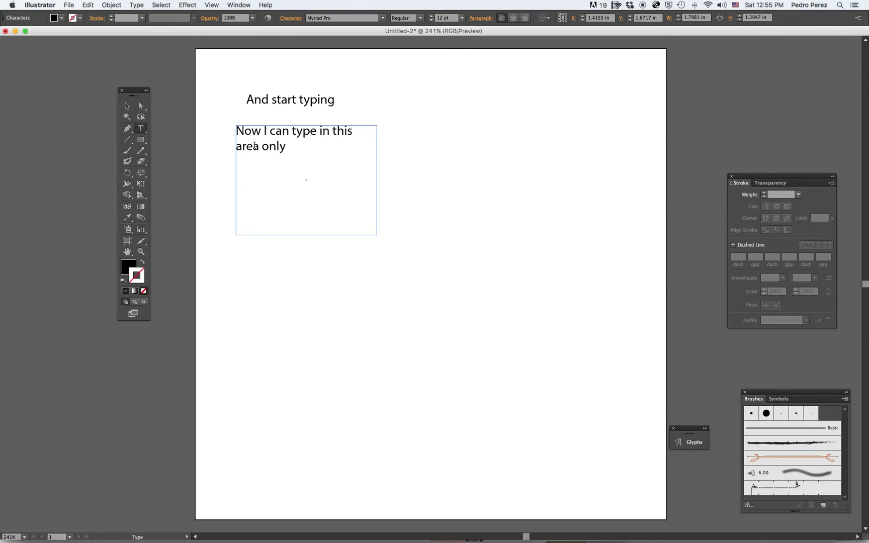
type(". her")
type("e I have more ")
type("con")
type("trol o")
type("f the text")
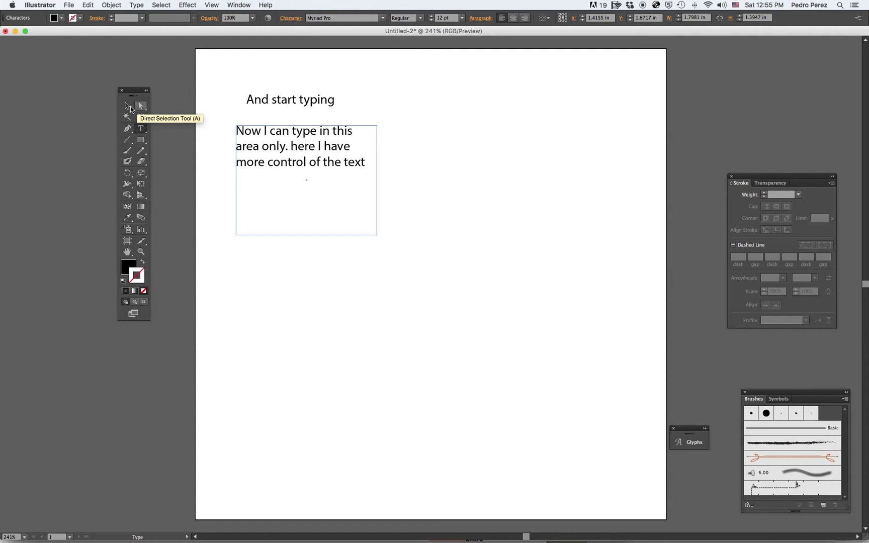
Narrow the text area to about 1.42 in so its text reflows, and deselect it
left_click(127, 107)
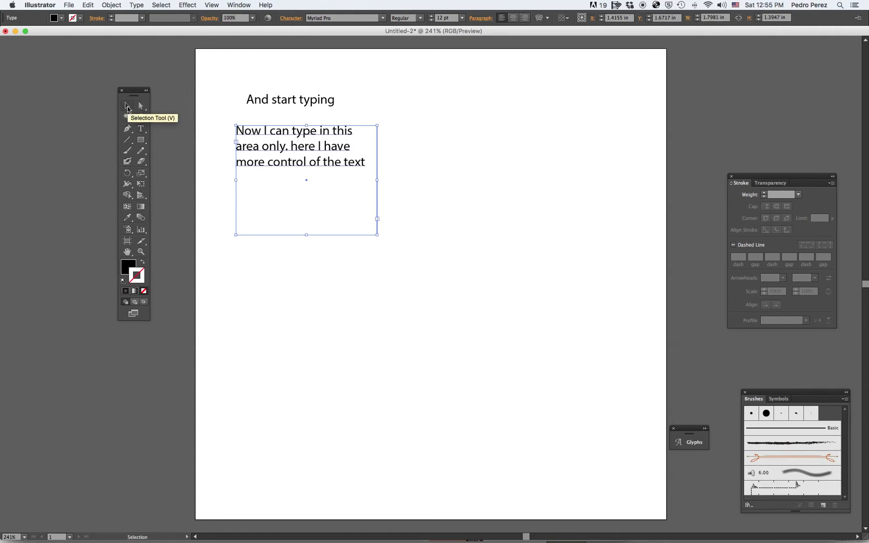
left_click_drag(377, 180, 347, 181)
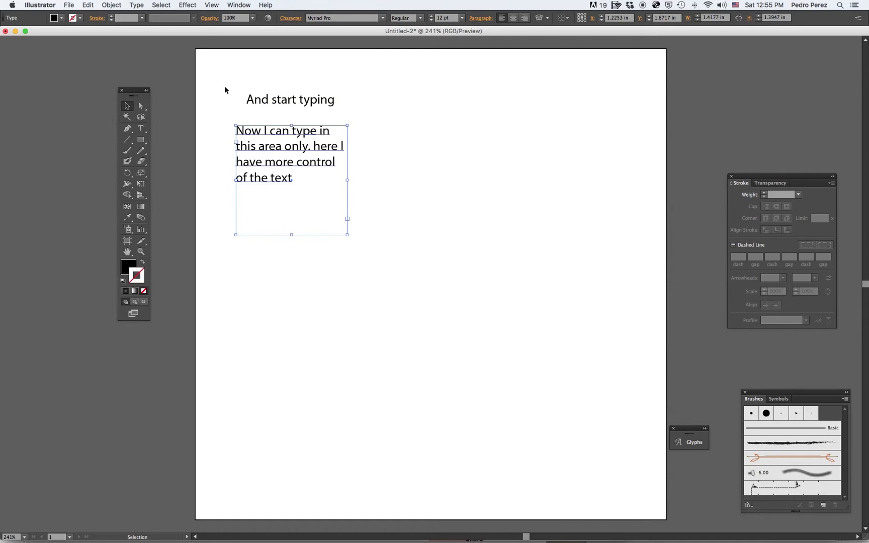
left_click(442, 189)
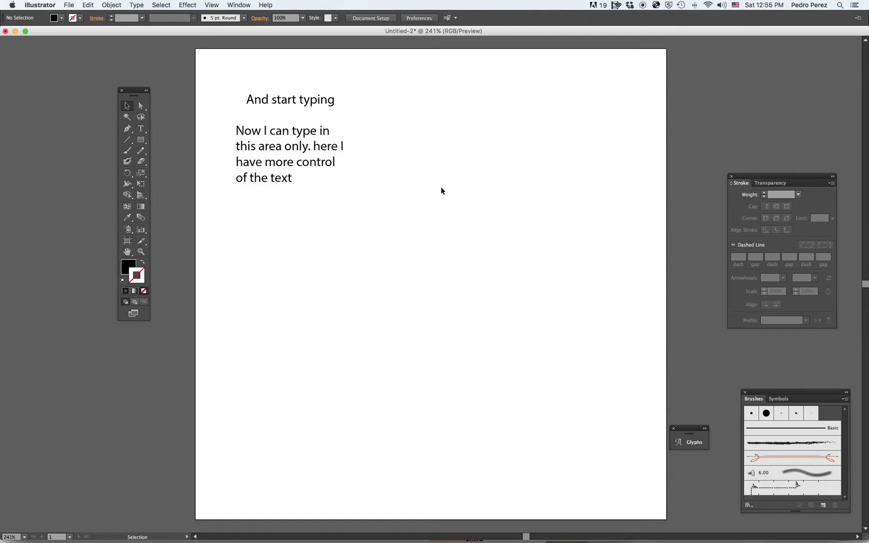
Delete both text objects from the artboard
left_click(127, 105)
left_click_drag(209, 76, 401, 221)
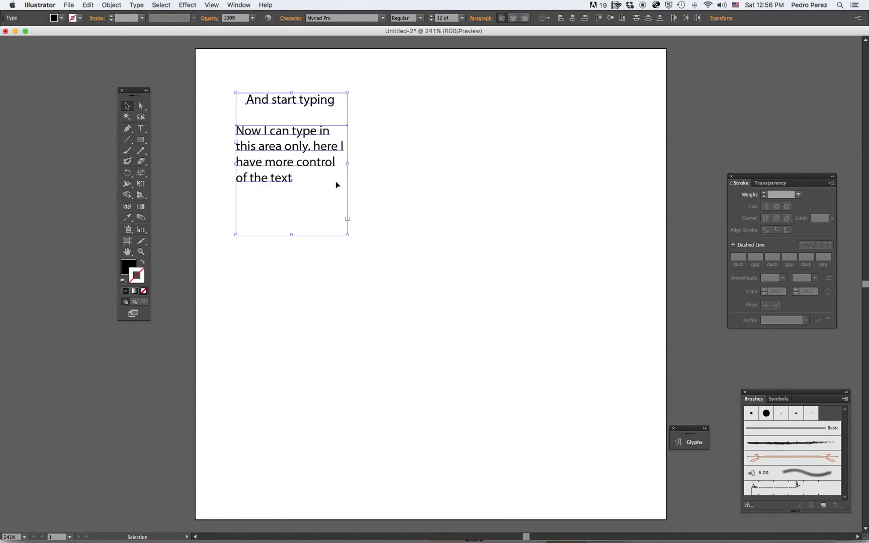
key("Delete")
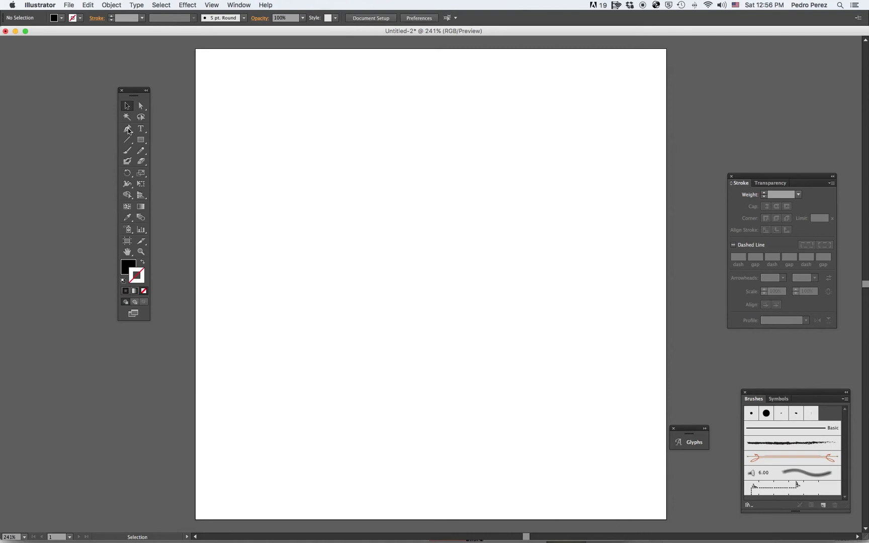
Draw an open three-point S-curve with the Pen tool, about 2.43 in wide and 1.79 in high, sloping down to the right
left_click_drag(129, 131, 147, 130)
left_click(268, 130)
left_click(381, 144)
left_click_drag(386, 152, 400, 179)
left_click_drag(459, 264, 510, 260)
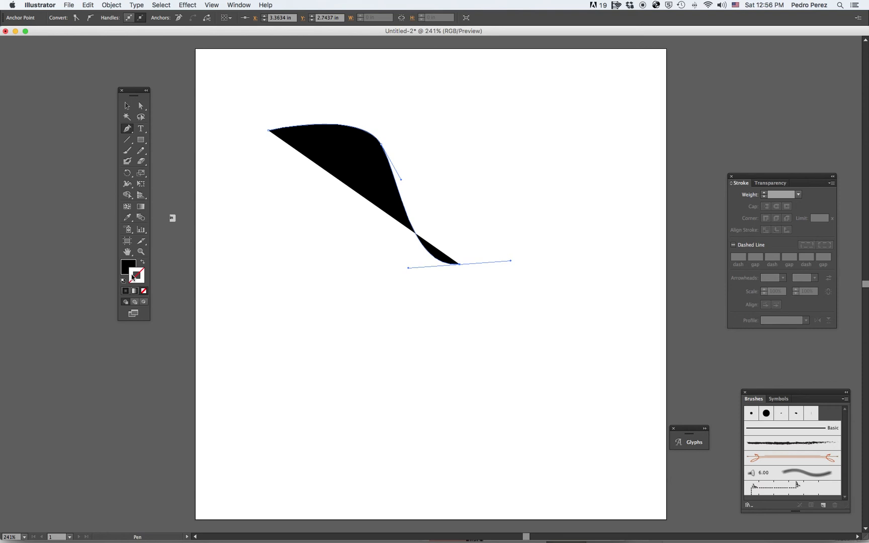
Give the curve a solid black stroke and remove its fill
left_click(125, 291)
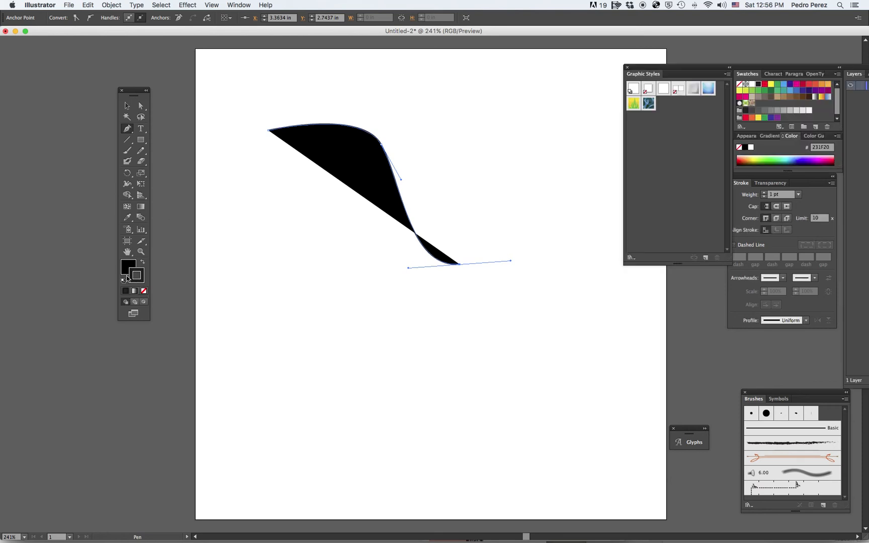
left_click(125, 267)
left_click(143, 291)
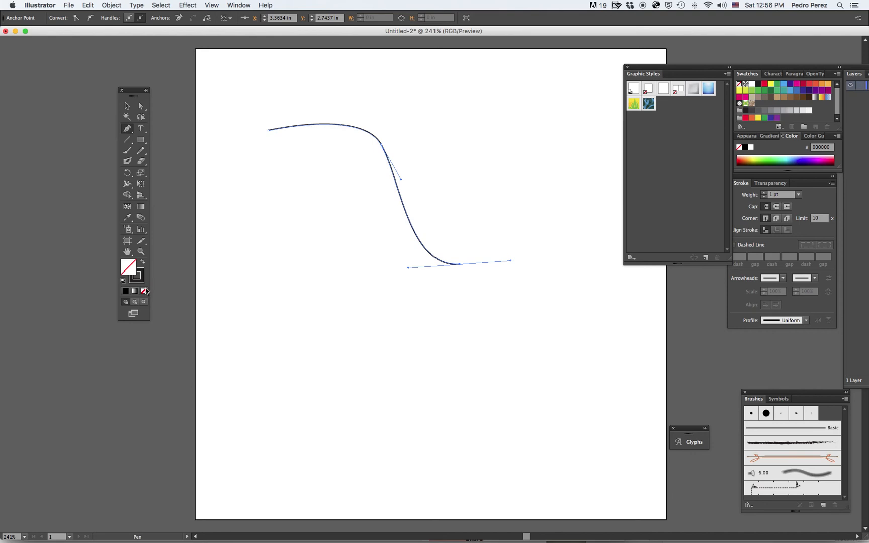
Add the text "Now I can type in a path" along the curve, starting near its left end, with the Type tool
left_click(143, 130)
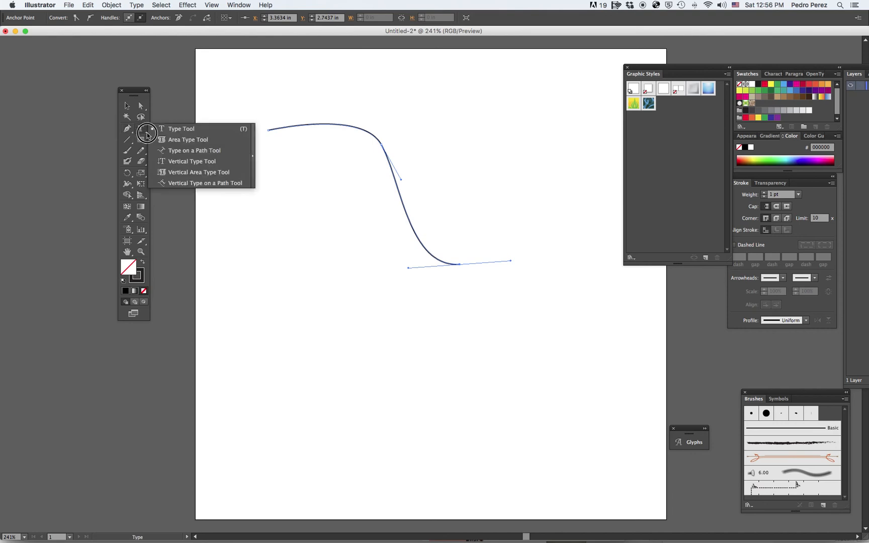
left_click_drag(147, 134, 181, 156)
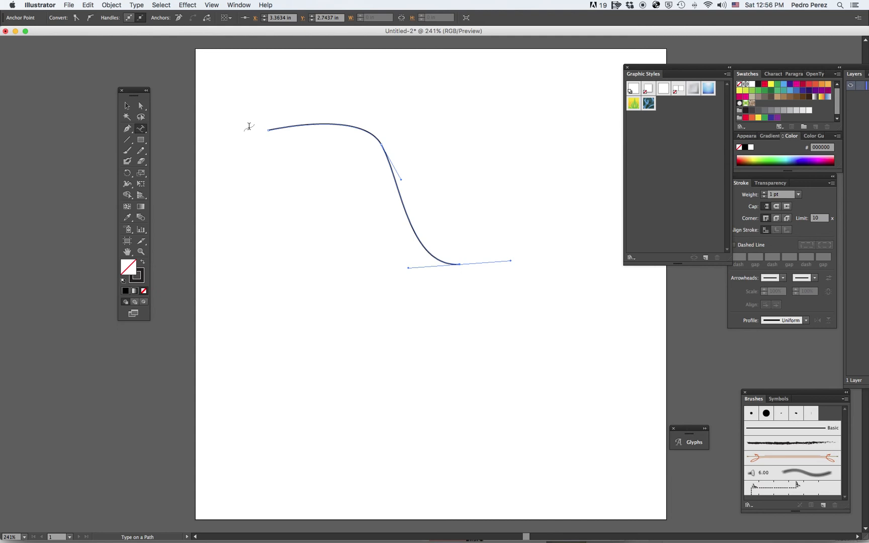
left_click(142, 131)
left_click_drag(141, 131, 176, 132)
left_click(276, 128)
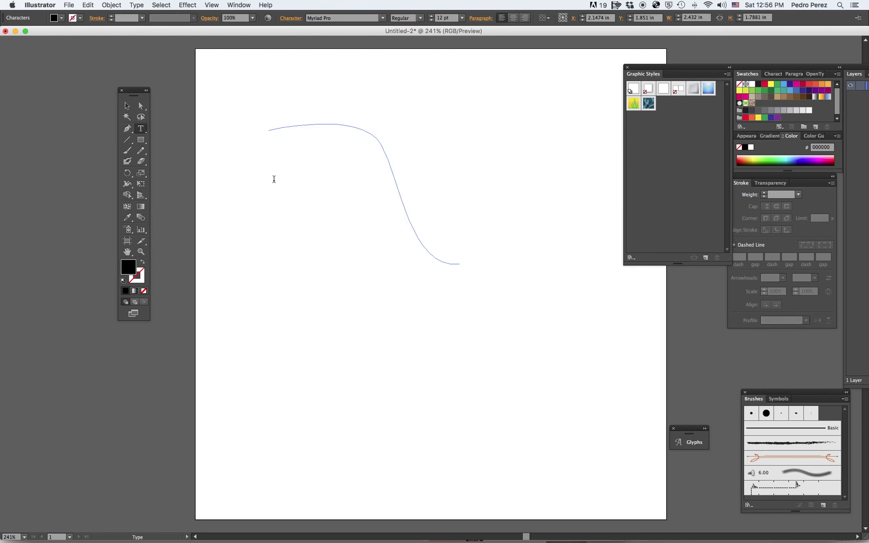
type("Now I can typ")
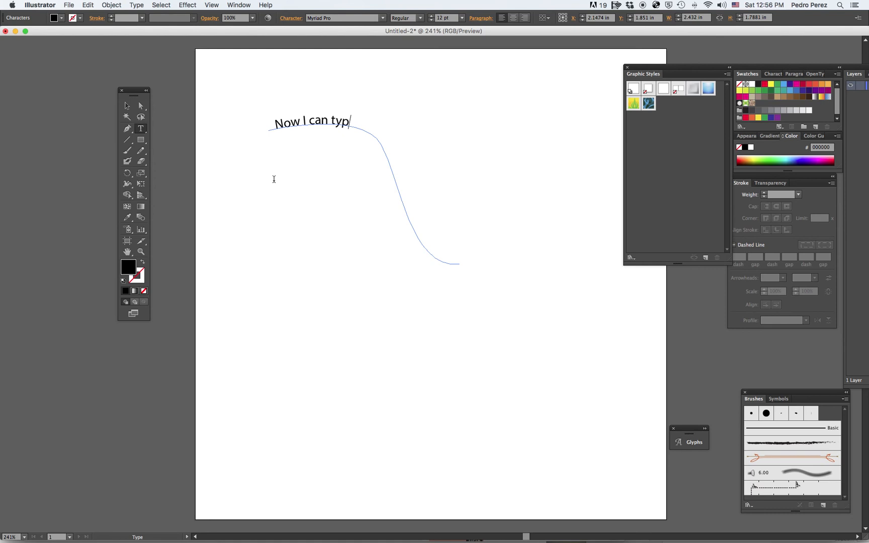
type("e in a path")
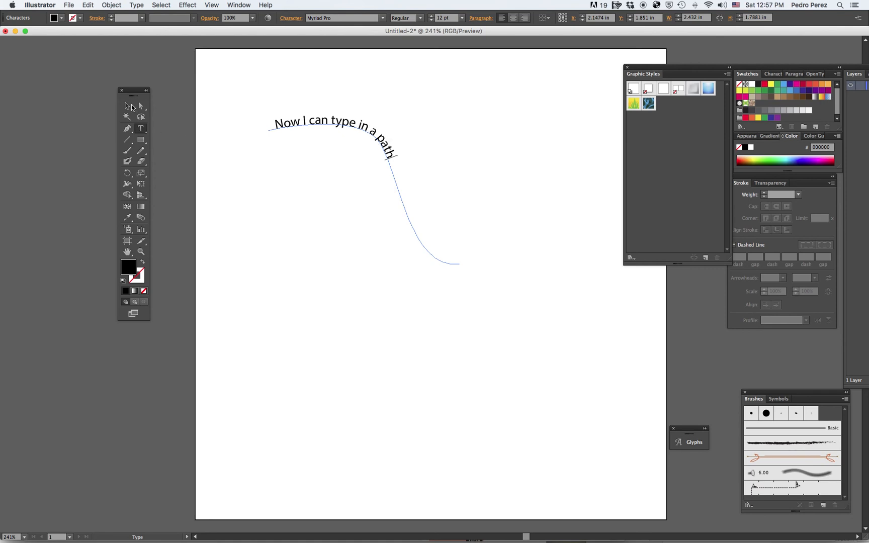
Slide the text's start along the curve to its crest, and shift the path text slightly upward
left_click(128, 106)
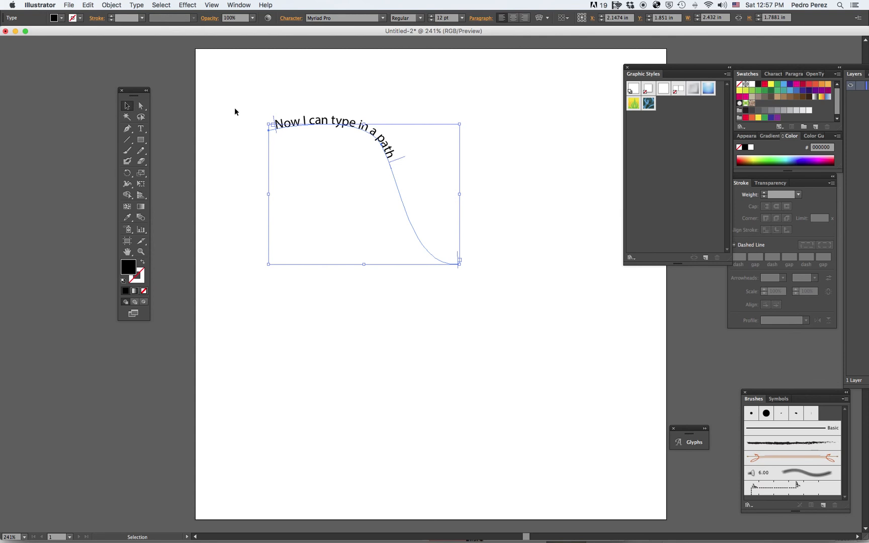
left_click(273, 119)
left_click_drag(272, 119, 319, 124)
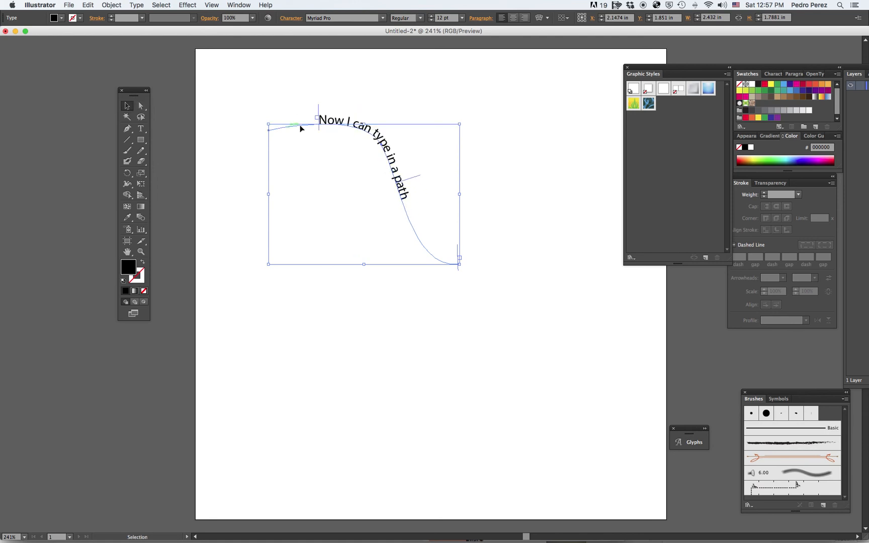
mouse_move(332, 121)
left_mouse_down()
mouse_move(316, 151)
mouse_move(331, 115)
left_mouse_up()
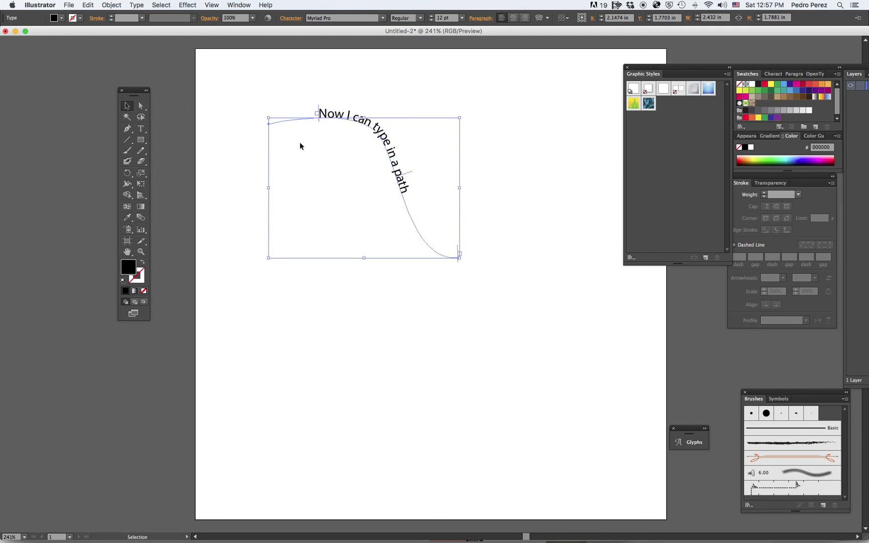
Reshape the text path into a tighter S by moving its middle anchor down-left and swinging its handle, and shift the whole path text up and right
left_click(142, 110)
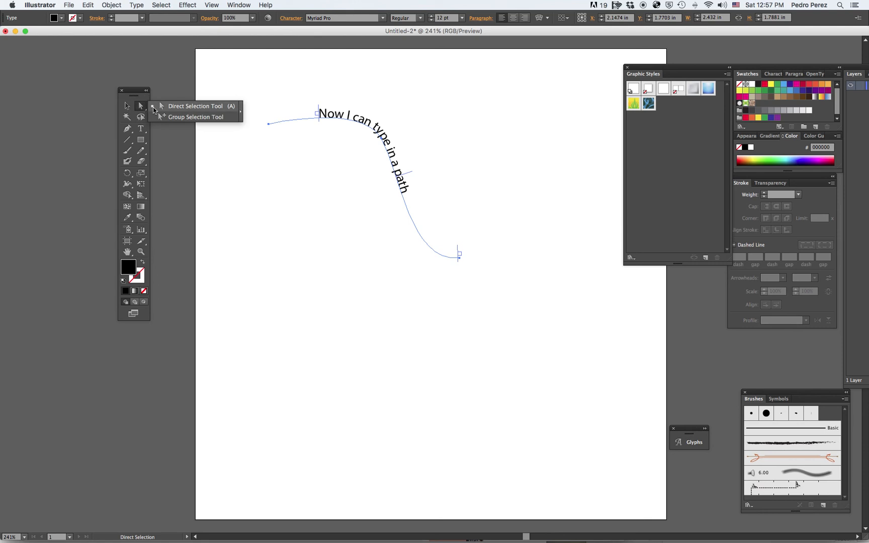
left_click(179, 110)
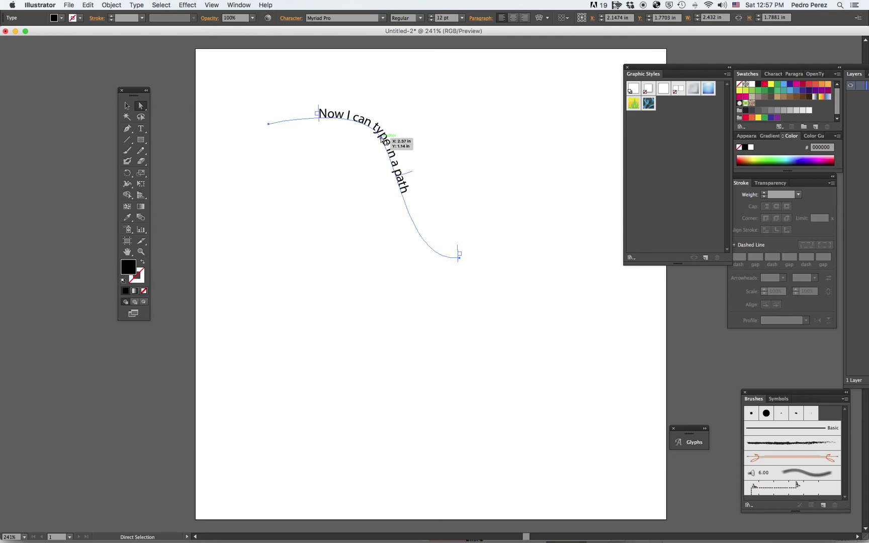
left_click(384, 140)
left_click_drag(385, 142, 344, 176)
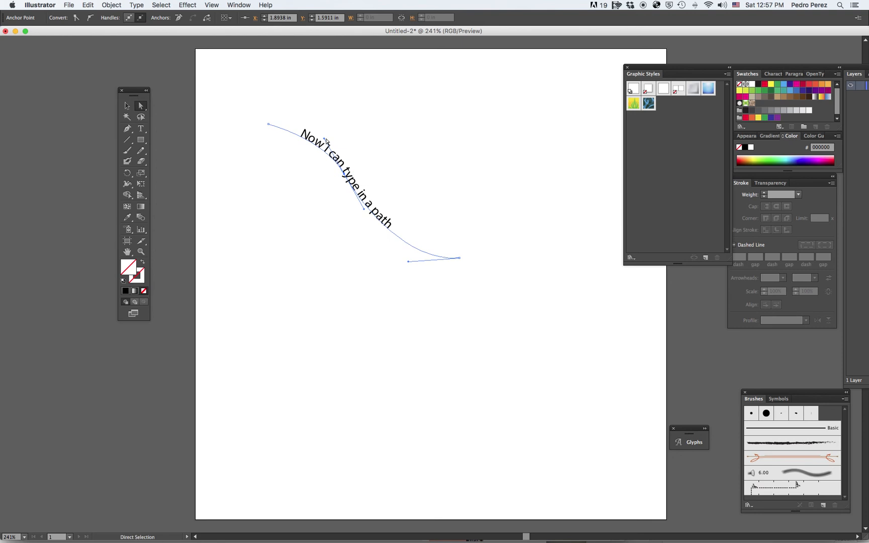
left_click_drag(326, 135, 384, 123)
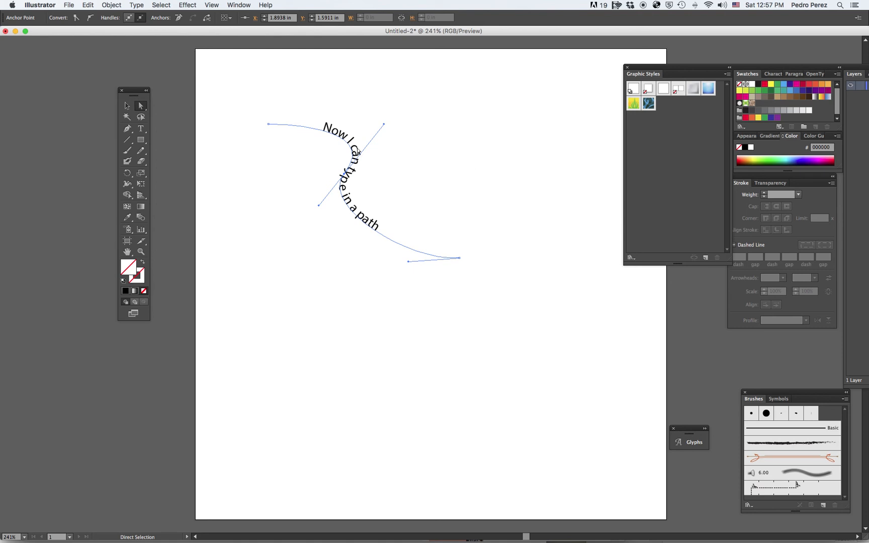
left_click(127, 106)
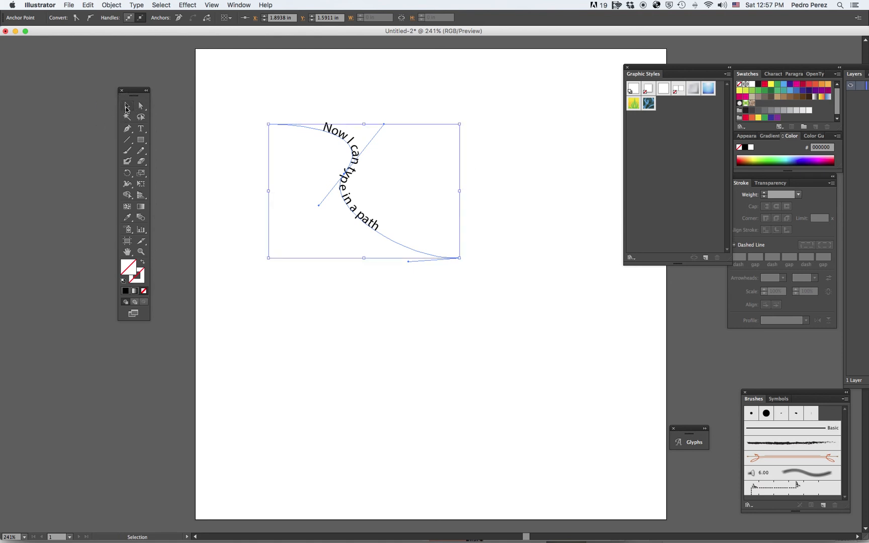
mouse_move(344, 140)
left_mouse_down()
mouse_move(321, 119)
mouse_move(310, 88)
mouse_move(310, 105)
mouse_move(357, 129)
left_mouse_up()
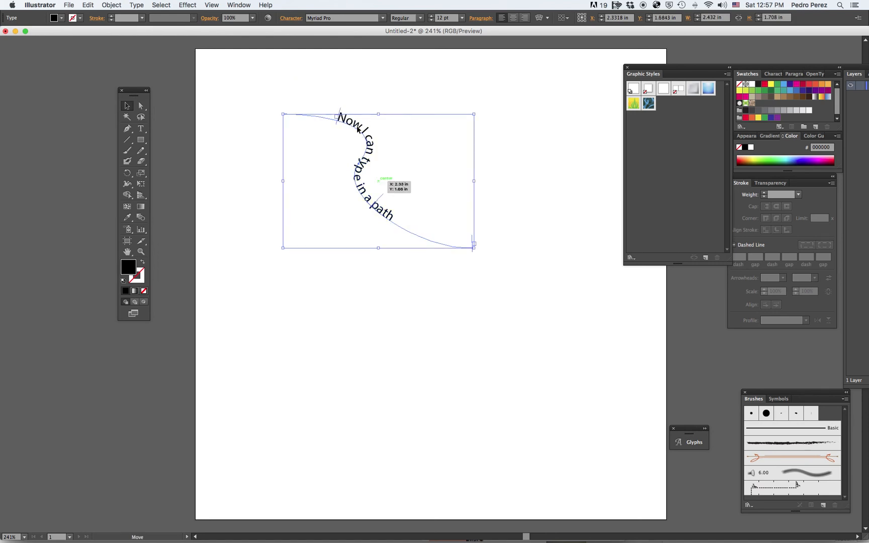